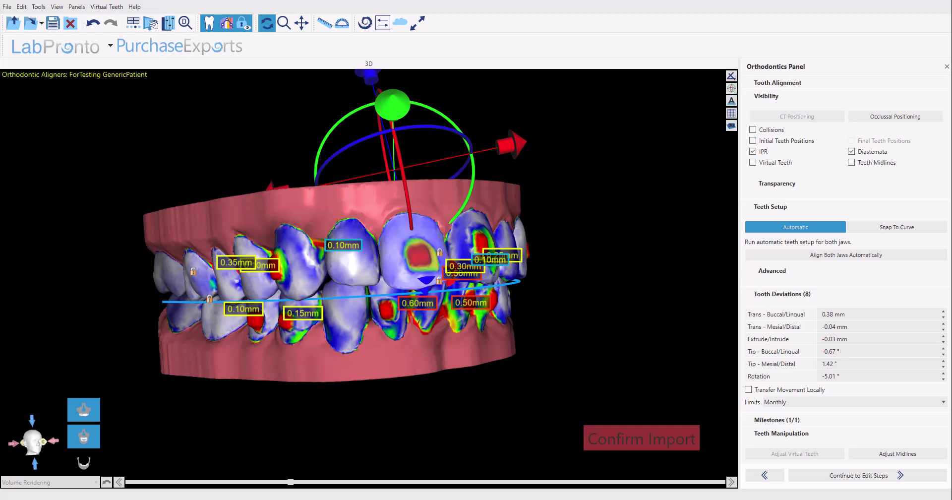
Orbit the CT jaw view of the current aligner case to a more frontal angle
right_drag(645, 249, 680, 209)
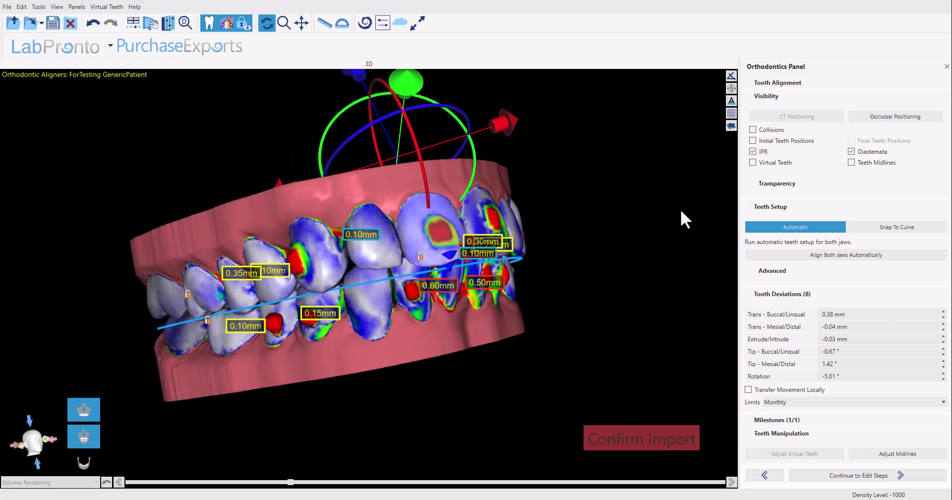
right_drag(681, 211, 644, 227)
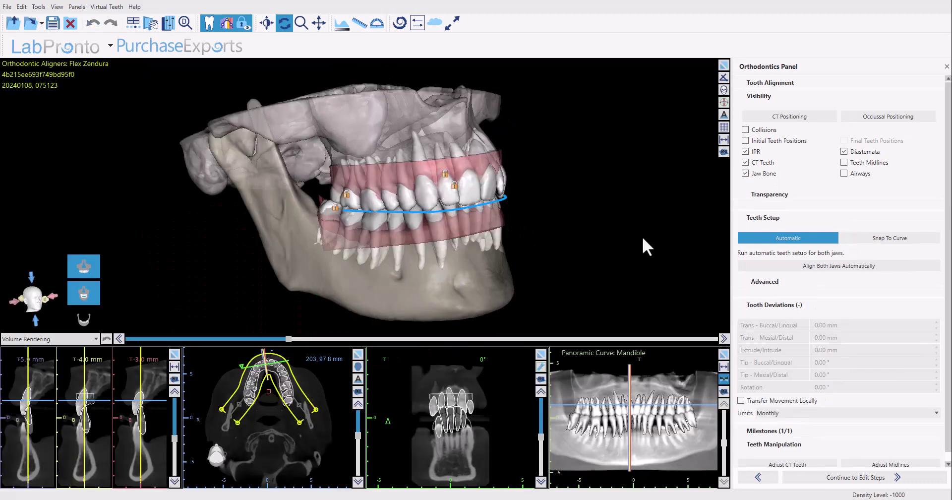
mouse_move(642, 236)
right_down()
mouse_move(543, 242)
mouse_move(650, 248)
right_up()
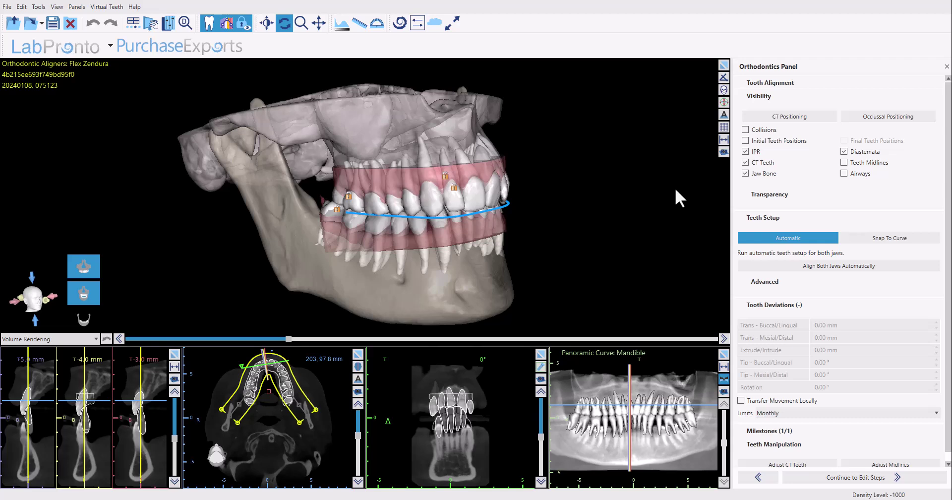
drag(674, 187, 635, 219)
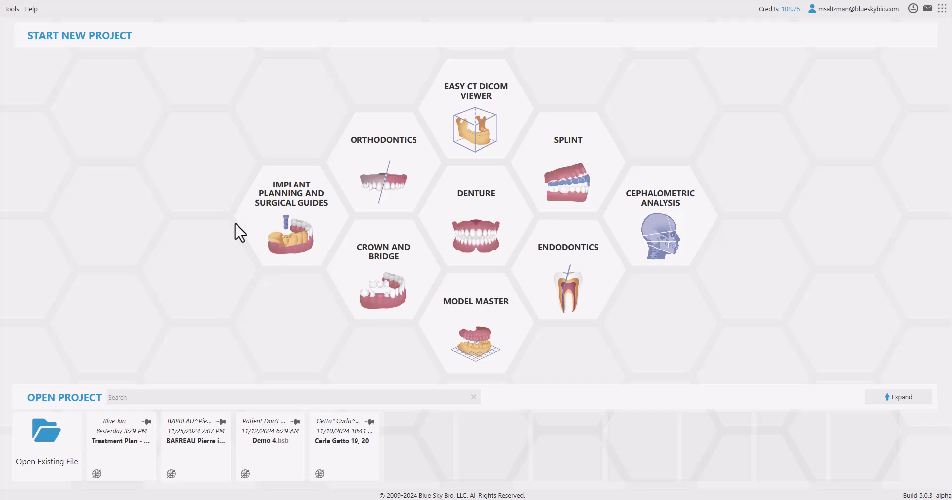
Create an Orthodontics Aligners project for the chosen patient covering both jaws, and continue to data import
click(369, 158)
click(485, 121)
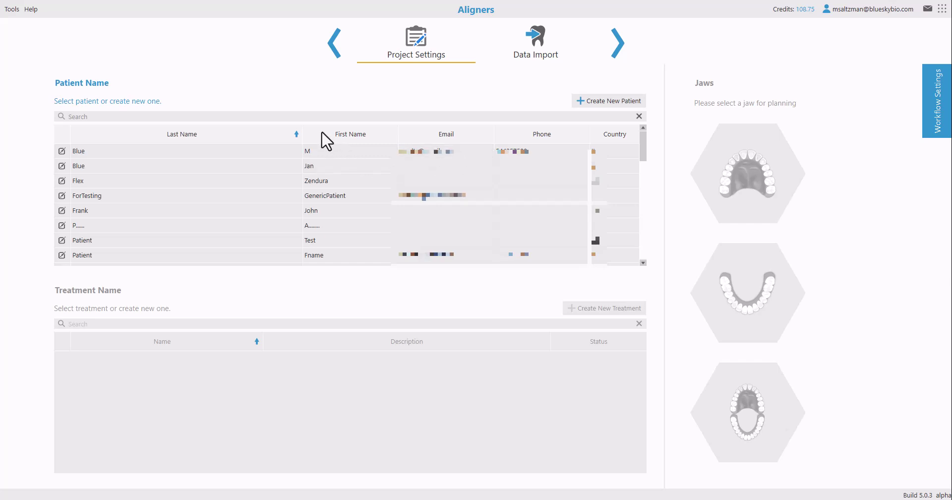
click(261, 154)
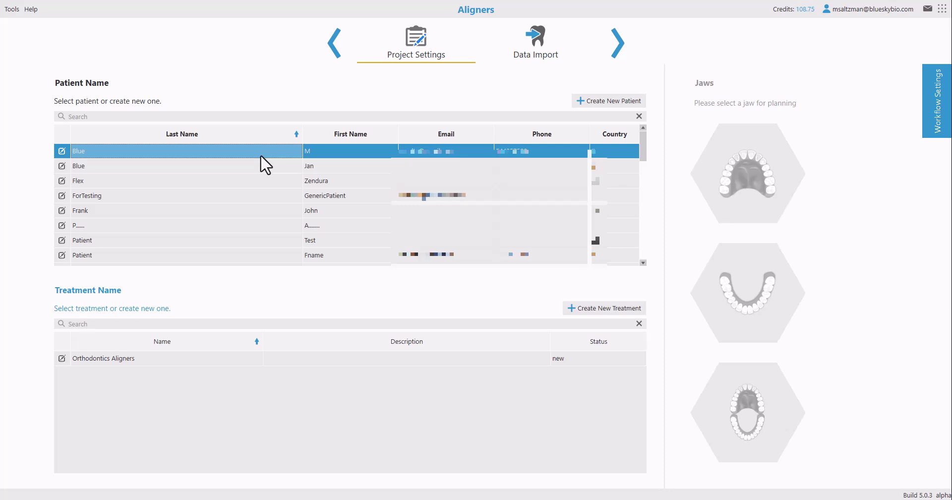
click(169, 356)
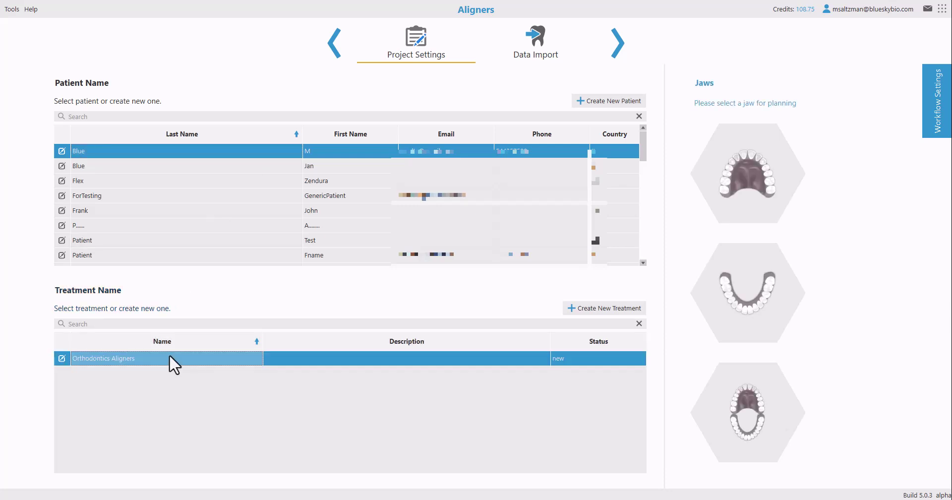
click(766, 406)
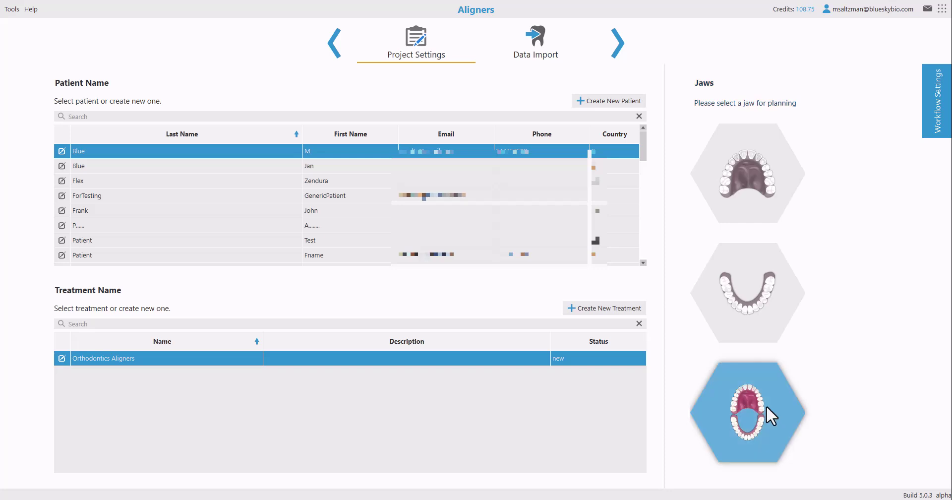
click(616, 49)
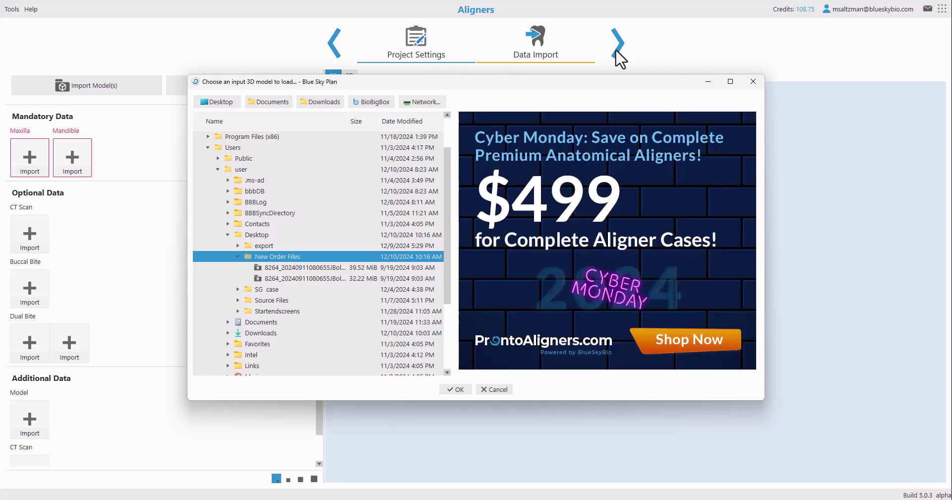
Select both 8264 scan files in the New Order Files folder
click(305, 270)
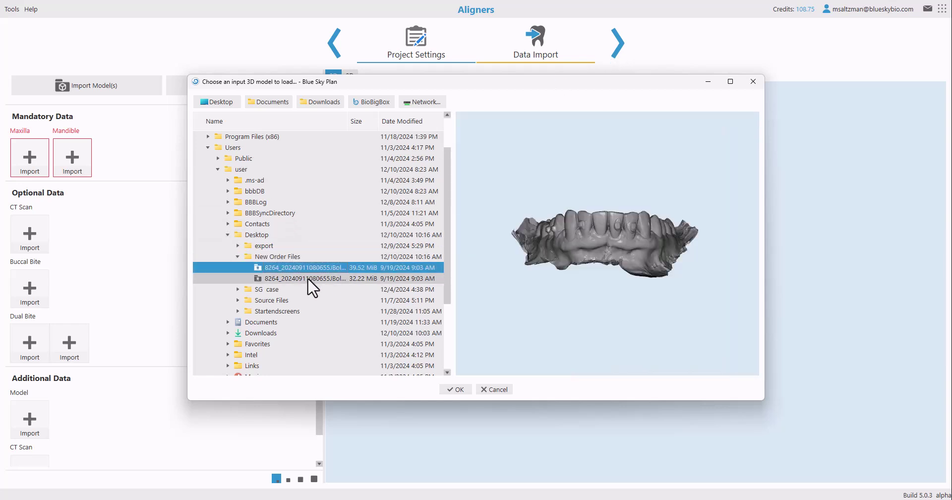
ctrl+click(308, 278)
click(308, 269)
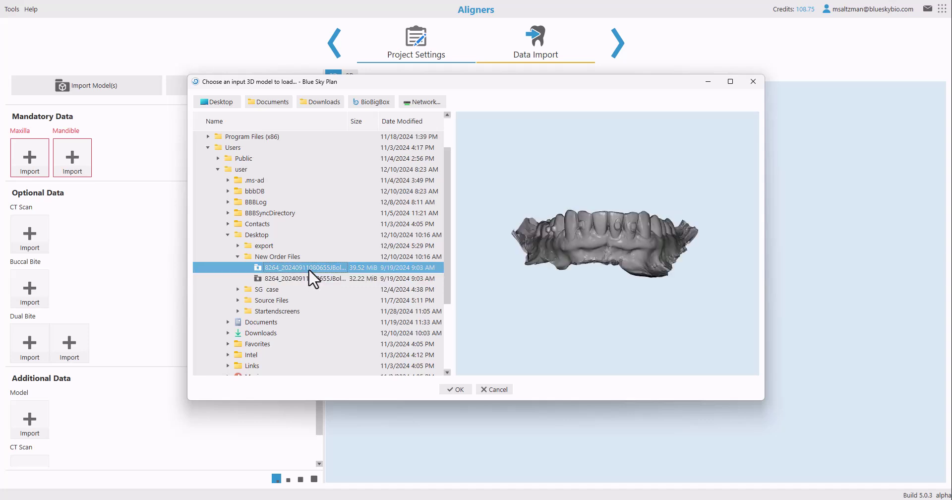
ctrl+click(309, 279)
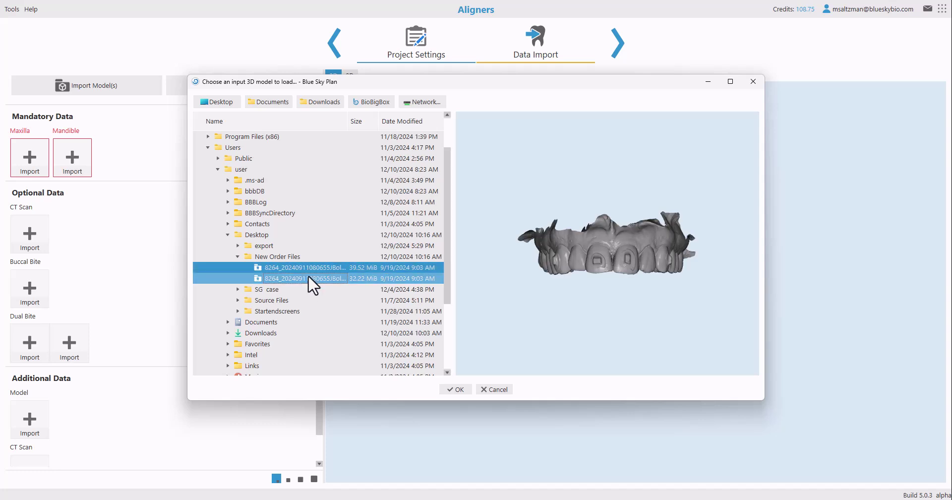
Import the two scans as maxilla and mandible, inspect them in 3D, and proceed past data import
click(455, 389)
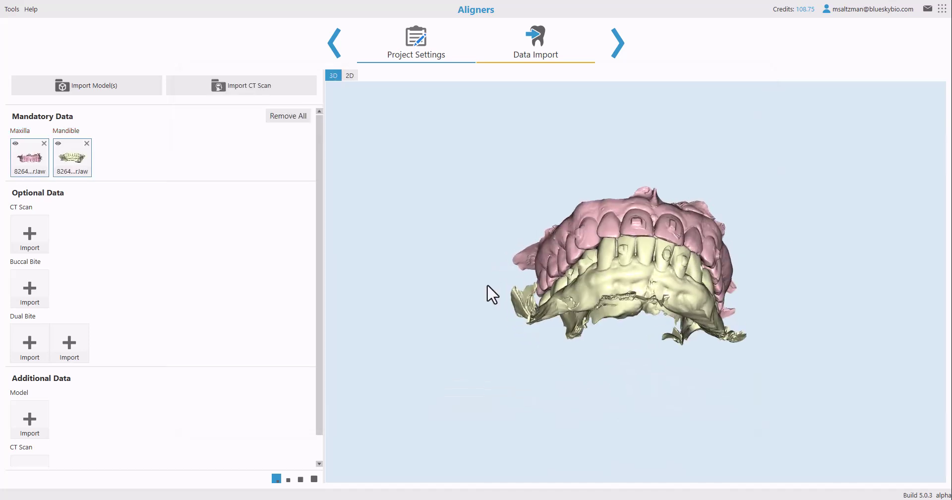
drag(478, 290, 614, 378)
mouse_move(514, 365)
mouse_down()
mouse_move(623, 328)
mouse_move(585, 317)
mouse_up()
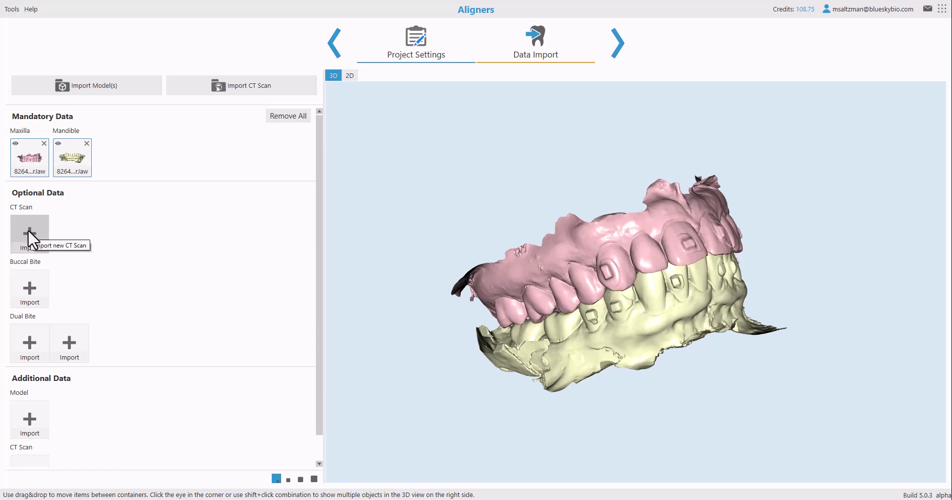
drag(571, 243, 657, 127)
click(622, 57)
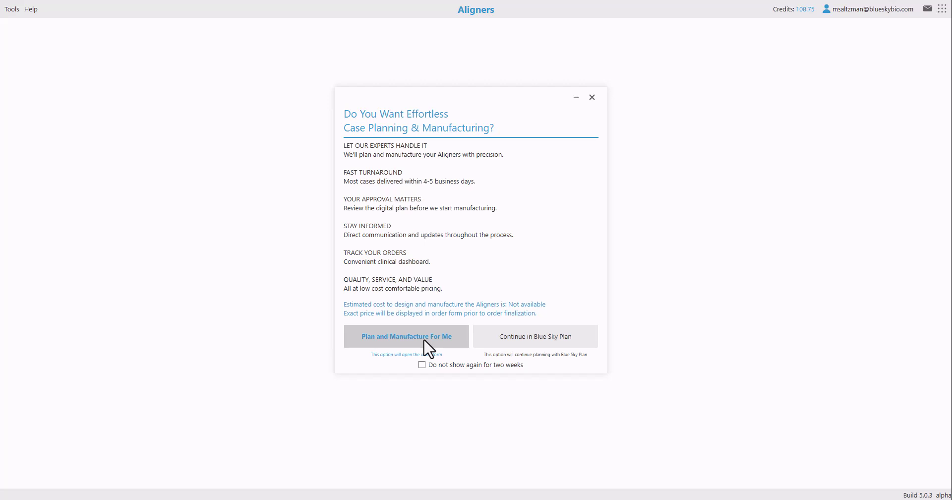
Decline the planning-service offer and continue in Blue Sky Plan to tooth setup
click(510, 342)
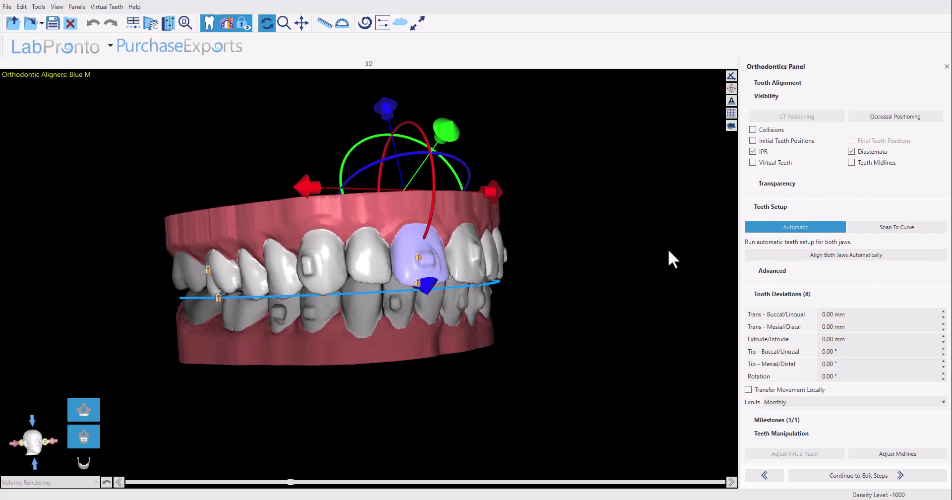
Orbit and zoom the segmented jaws in the Tooth Alignment stage to inspect them
drag(667, 249, 523, 253)
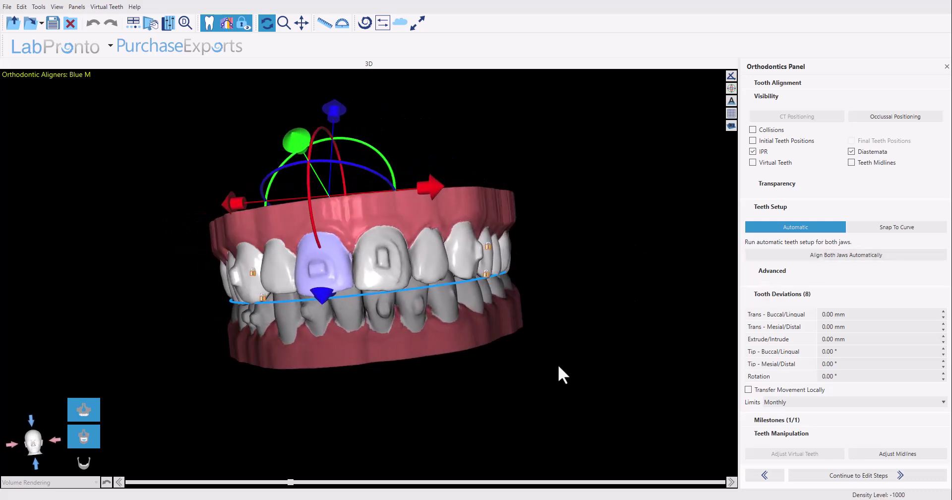
drag(301, 425, 400, 413)
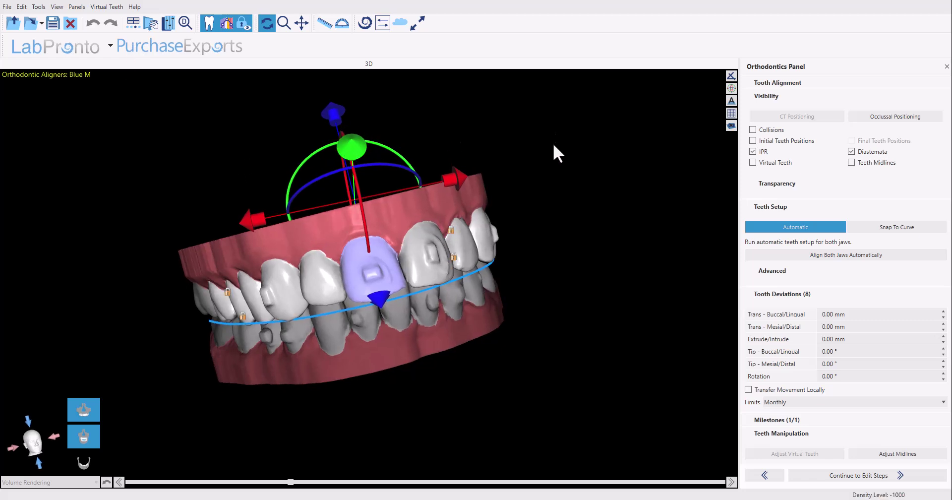
scroll(555, 365, up, 3)
drag(298, 432, 285, 413)
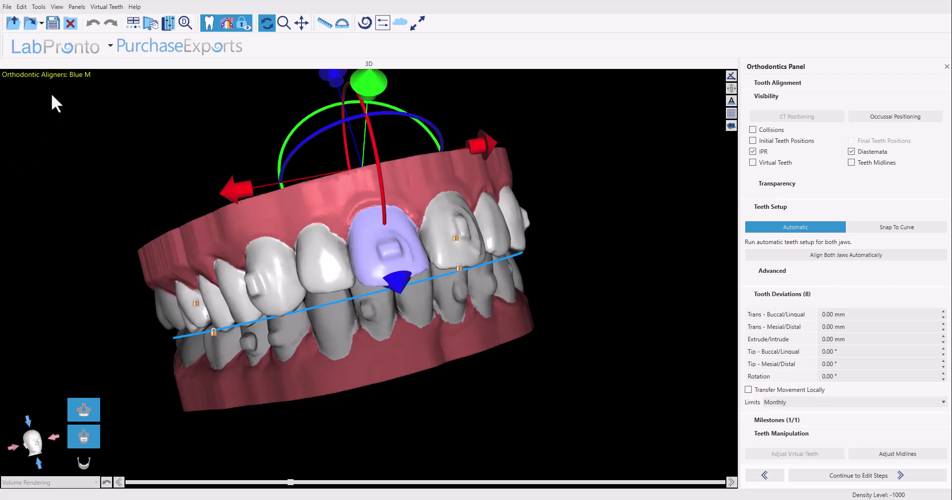
Import the final tooth setup from the earlier orthodontics case .bsb file on the Desktop
click(8, 6)
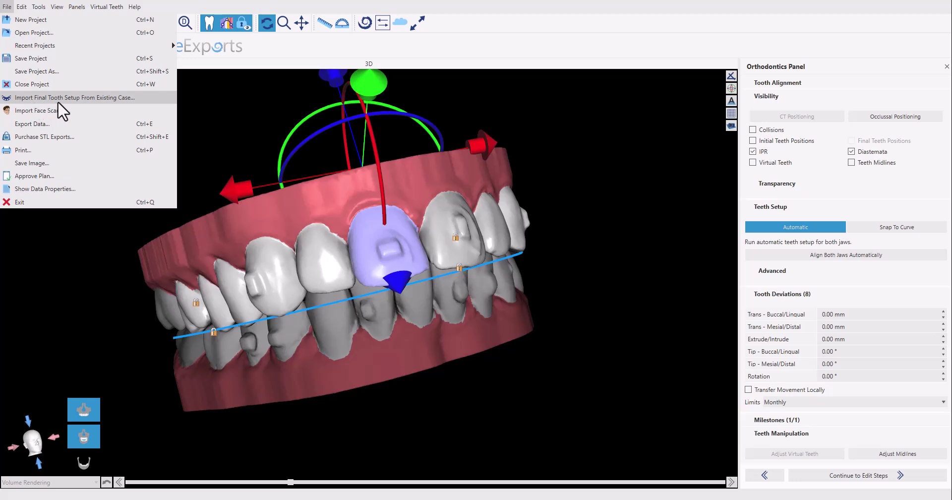
click(82, 100)
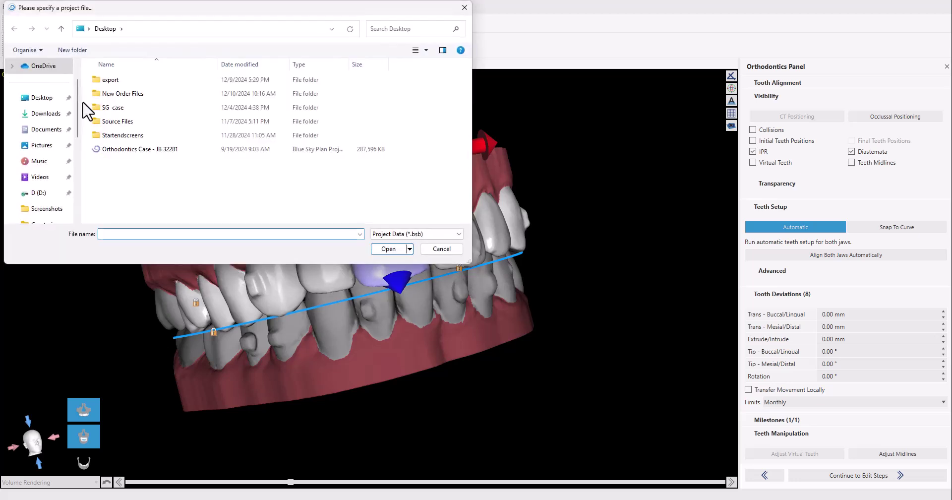
click(114, 152)
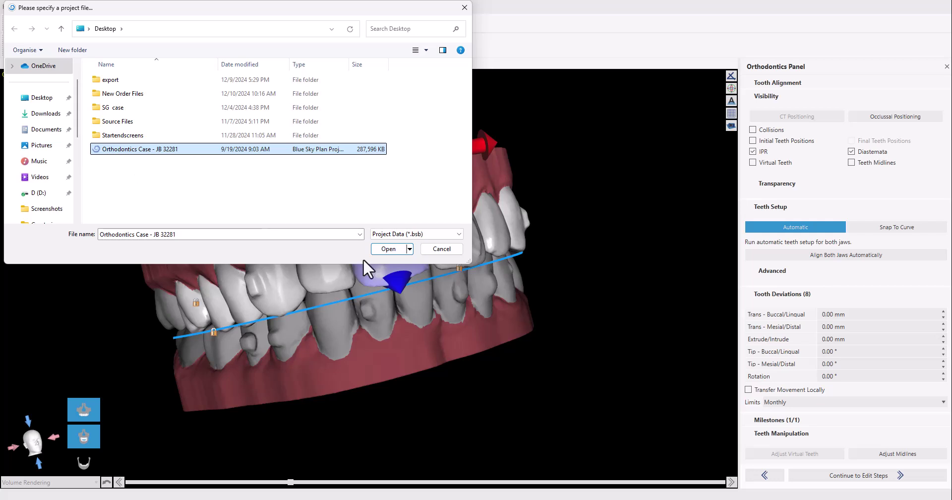
click(389, 249)
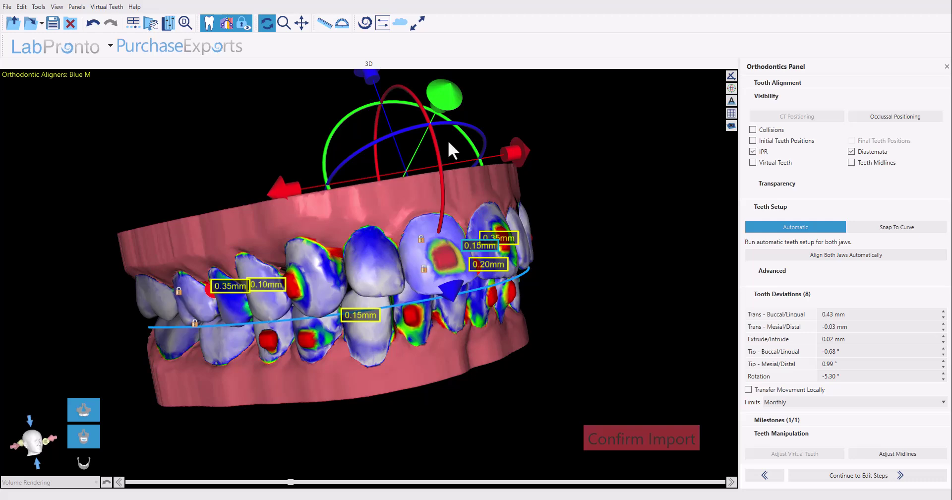
Orbit the imported setup to review its deviation colour map from front and below
mouse_move(654, 209)
mouse_down()
mouse_move(524, 232)
mouse_move(665, 202)
mouse_up()
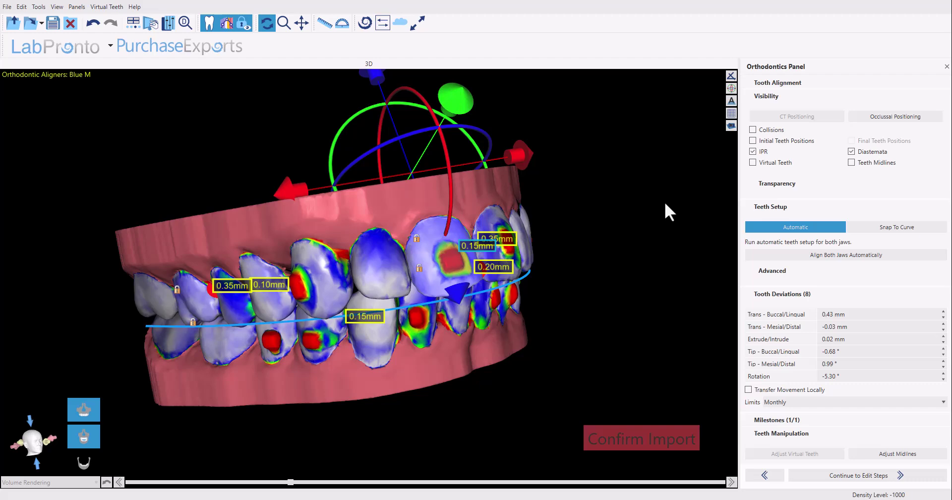
drag(498, 401, 273, 309)
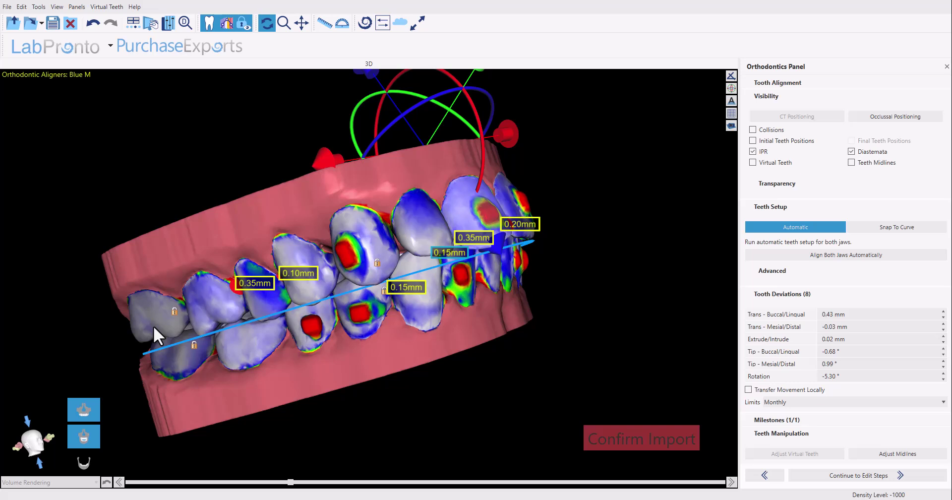
drag(199, 330, 337, 293)
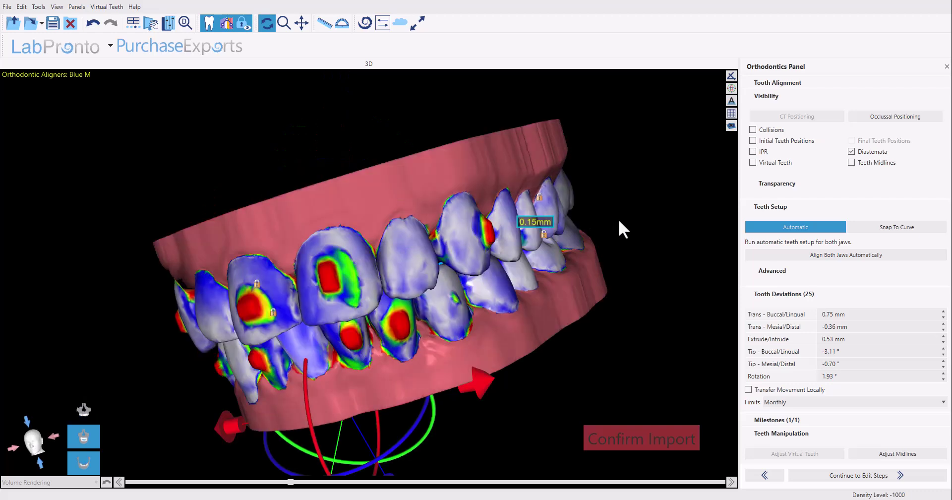
drag(134, 387, 319, 281)
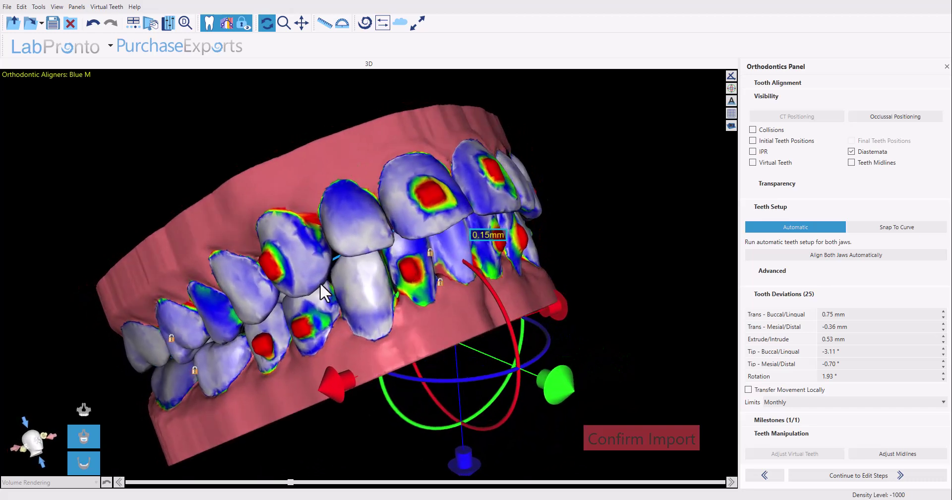
Confirm the imported final tooth setup and overlay the initial teeth positions
click(659, 442)
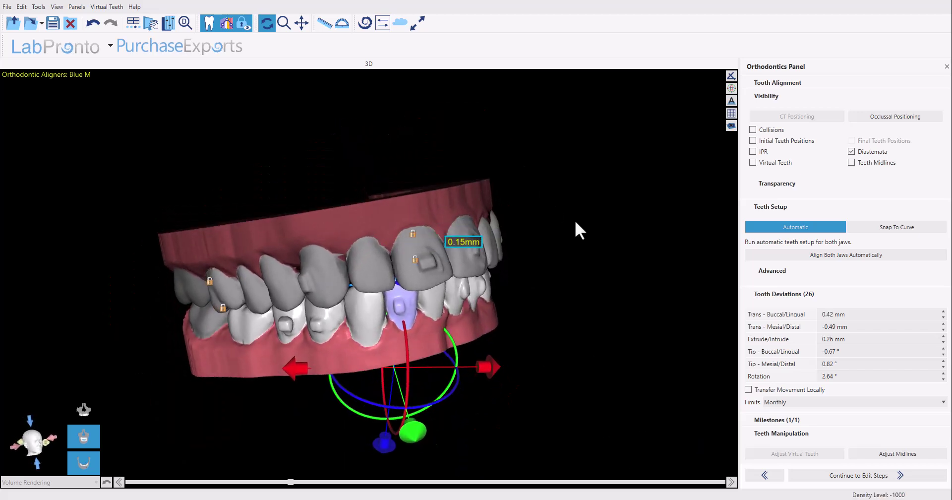
drag(571, 250, 639, 283)
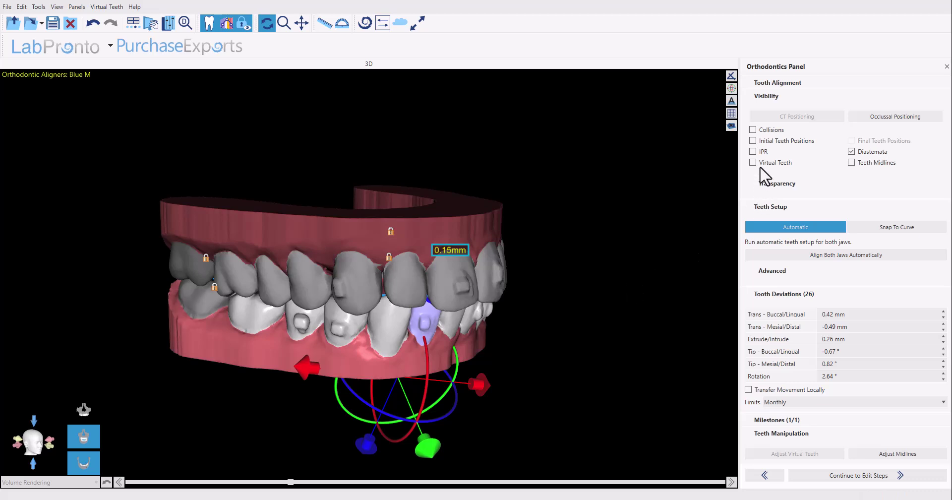
click(763, 142)
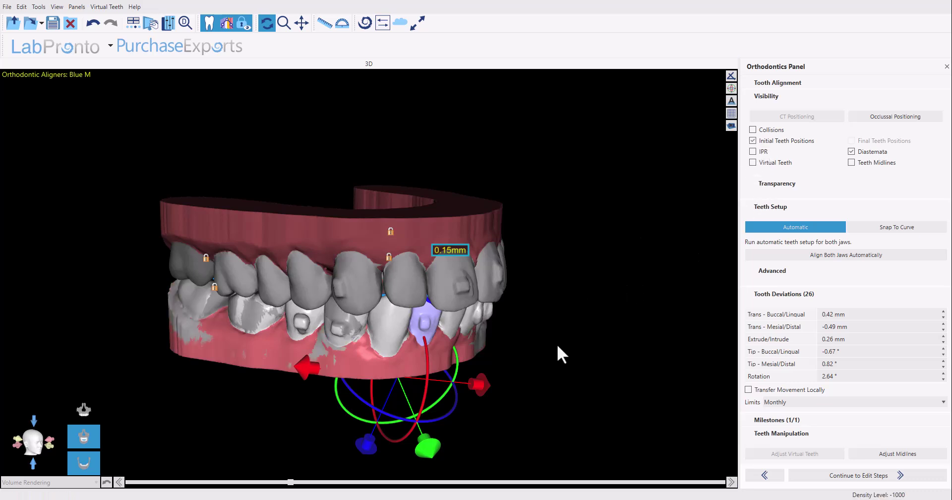
drag(578, 352, 606, 325)
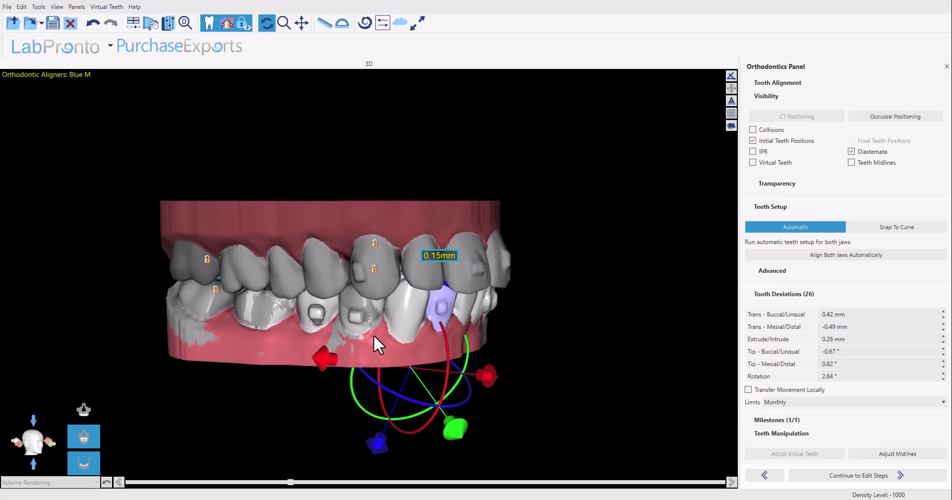
Hide the upper jaw and orbit the lower arch to compare initial and final positions
click(91, 436)
drag(224, 418, 251, 485)
drag(389, 272, 629, 369)
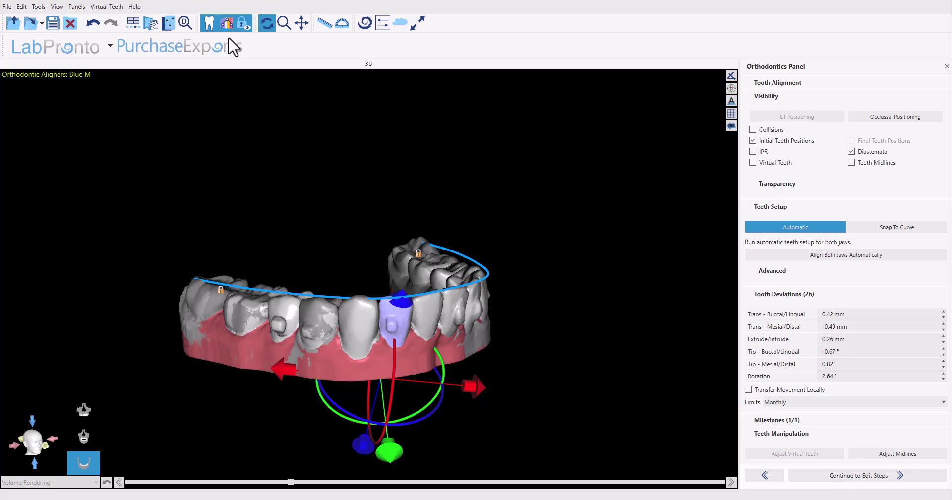
drag(570, 195, 603, 244)
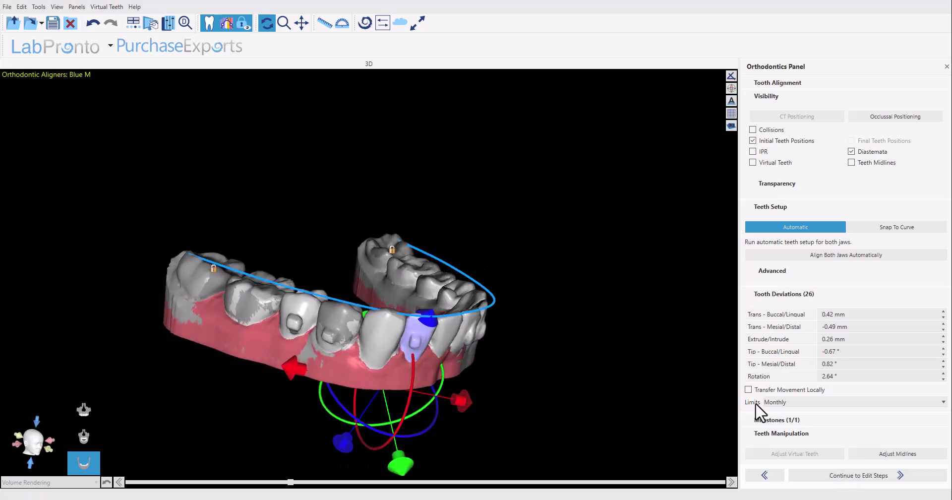
Generate the 11 aligner steps, then preview step 7 and the final position
click(820, 476)
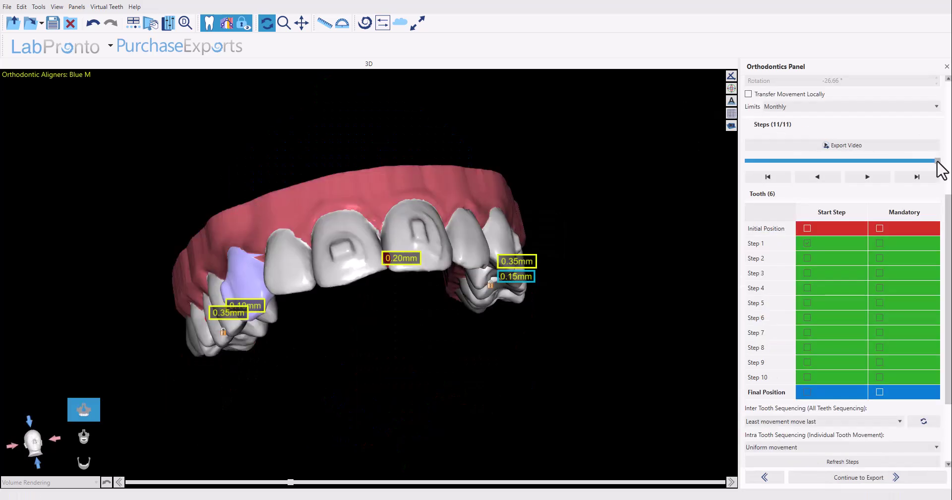
drag(937, 161, 782, 163)
click(917, 176)
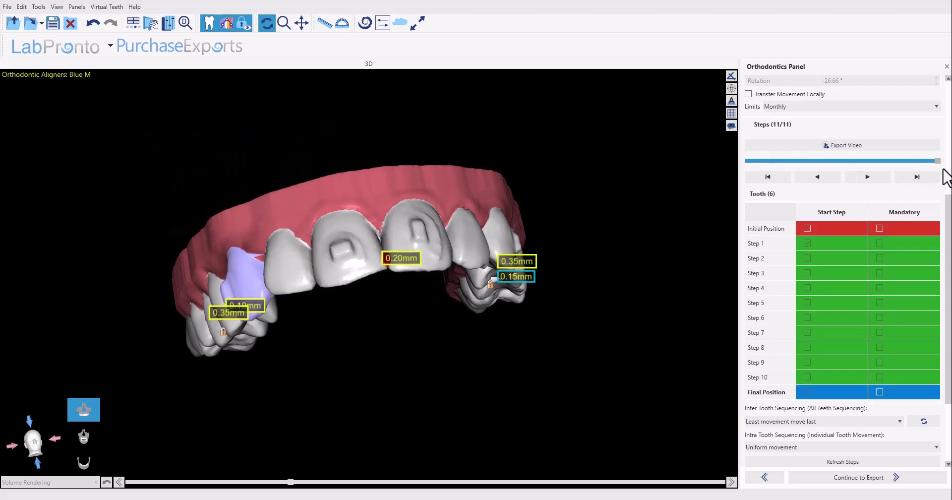